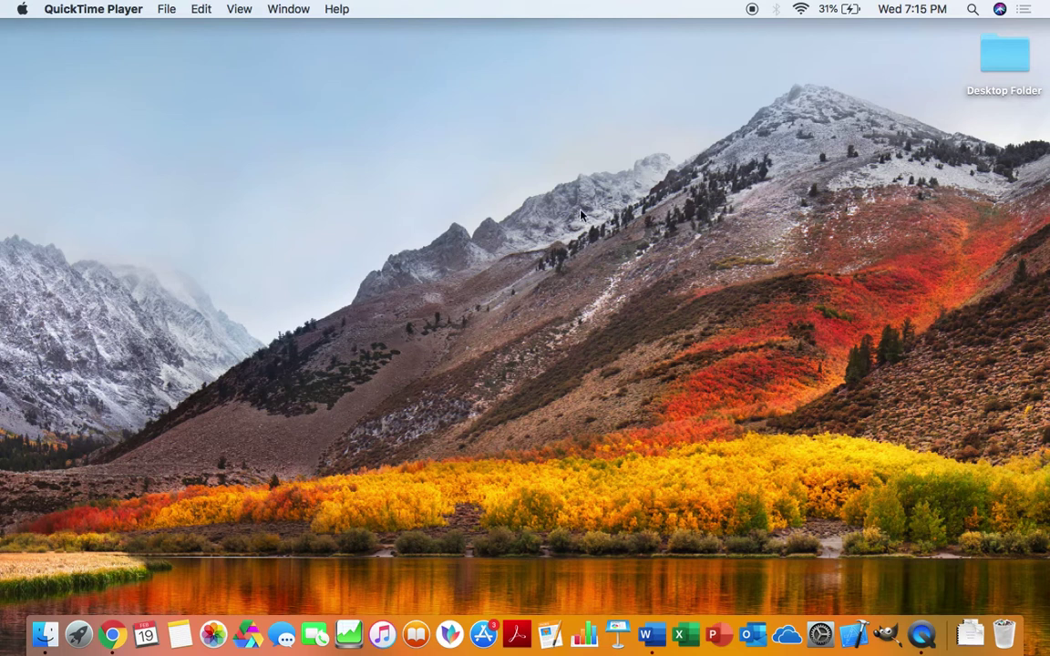
Step: Launch Pages, start a Blank document, and type 'Test Doc' on the page
click(549, 635)
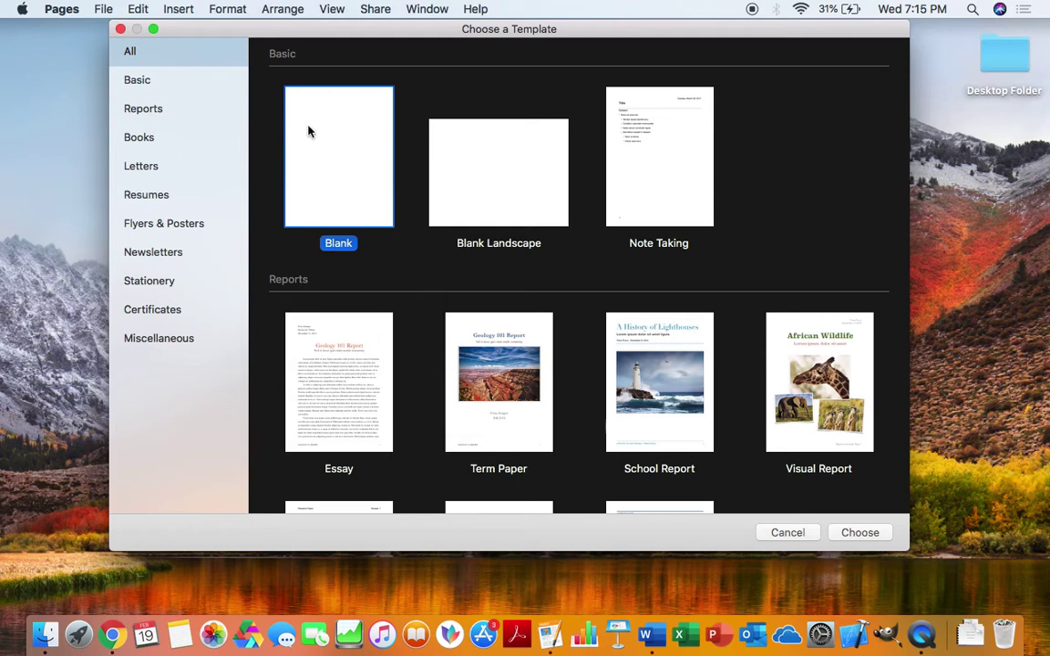
click(861, 534)
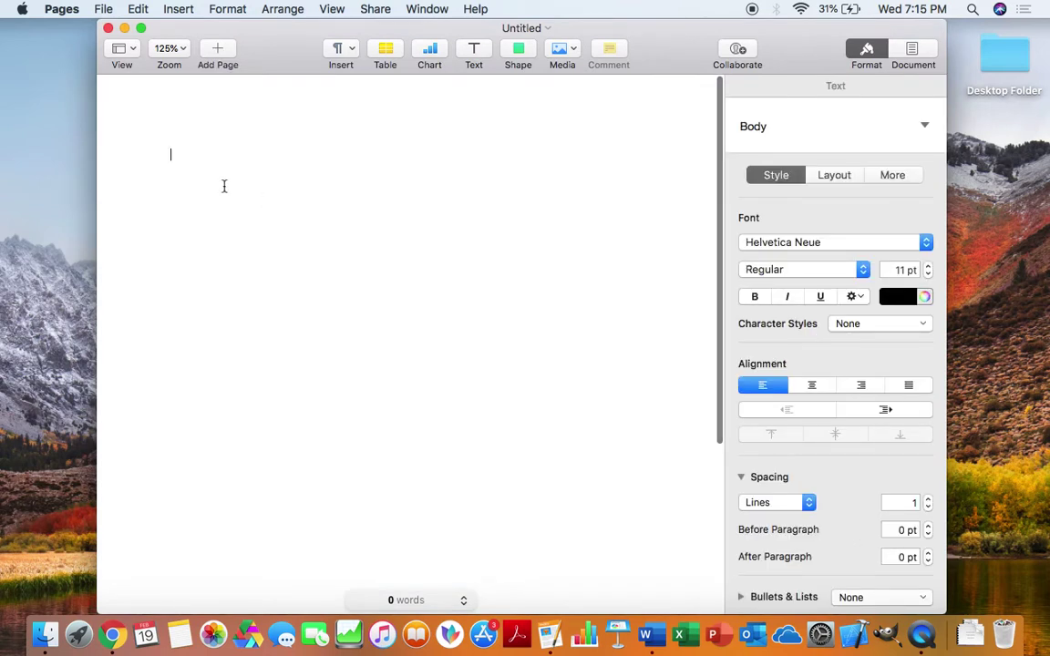
text(Test Doc)
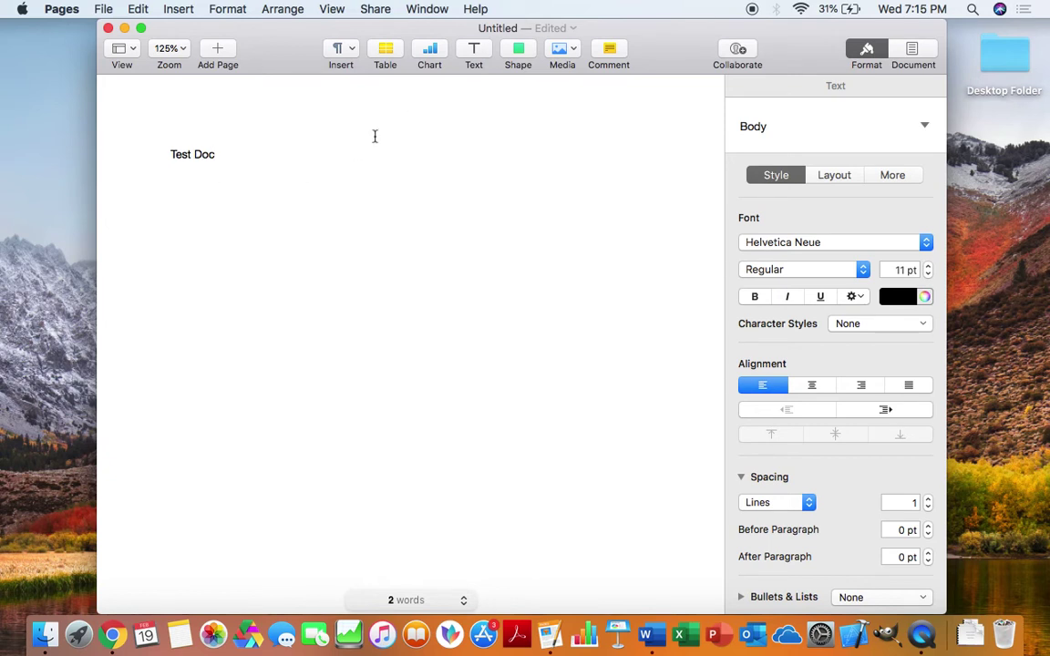
drag(278, 69, 246, 52)
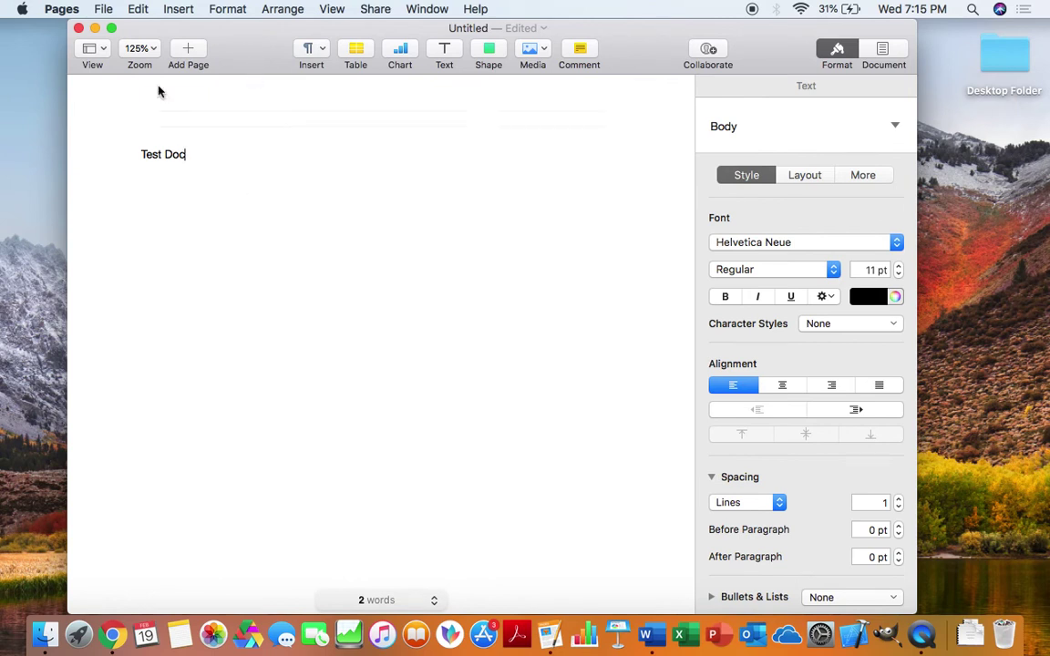
Step: Save the document to the Desktop as 'Pages Test Doc' and move its icon up the desktop
click(103, 8)
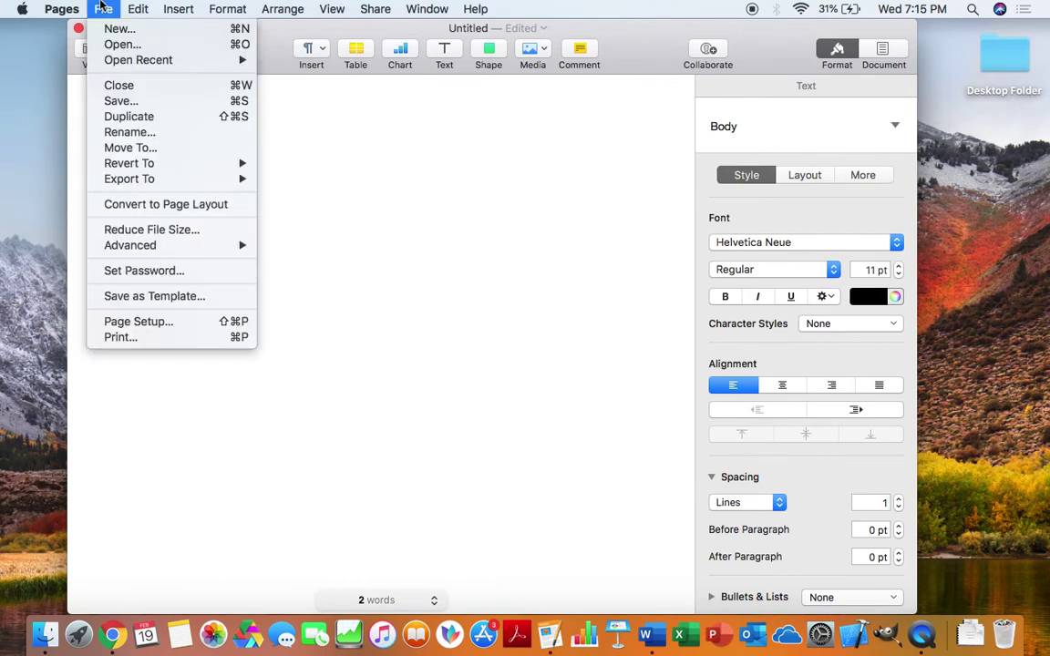
mouse_move(141, 168)
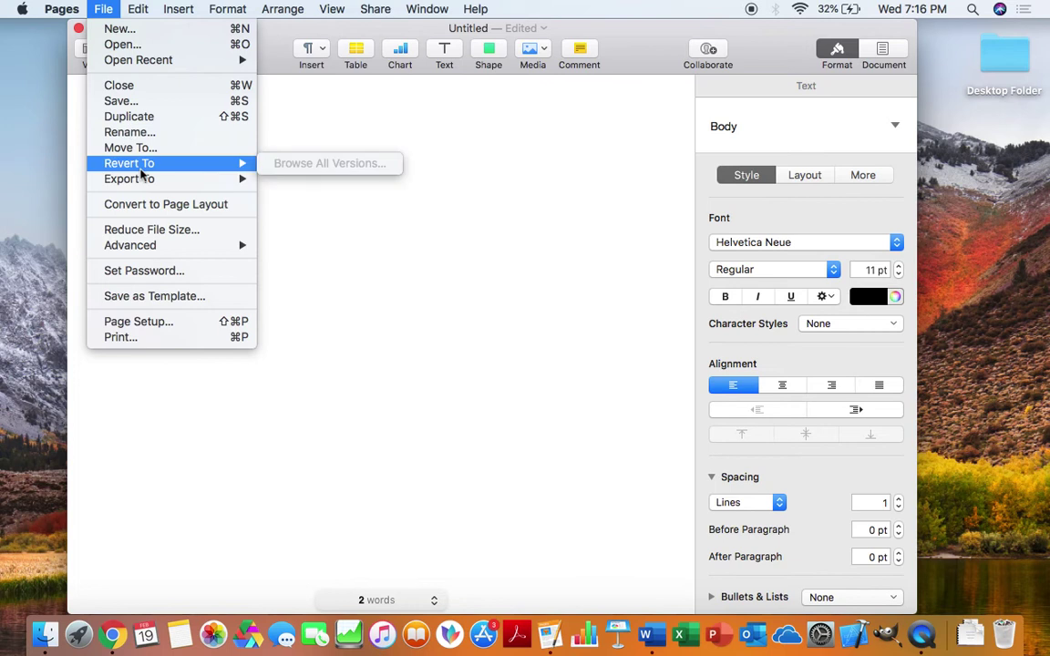
click(137, 102)
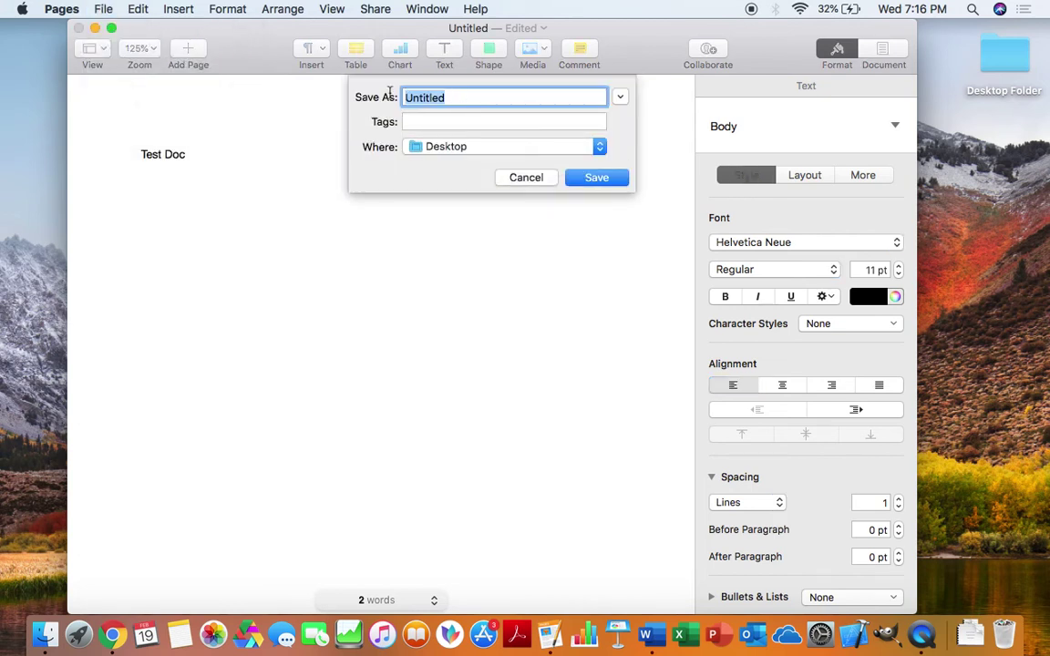
text(Pages Test )
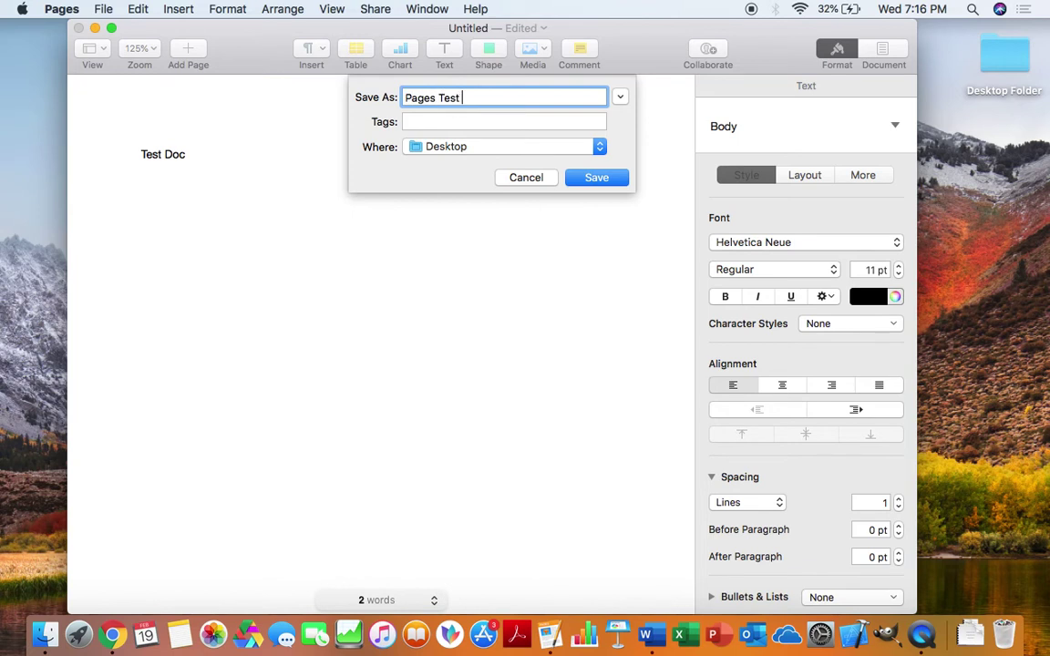
text(Doc)
click(594, 177)
drag(649, 40, 628, 40)
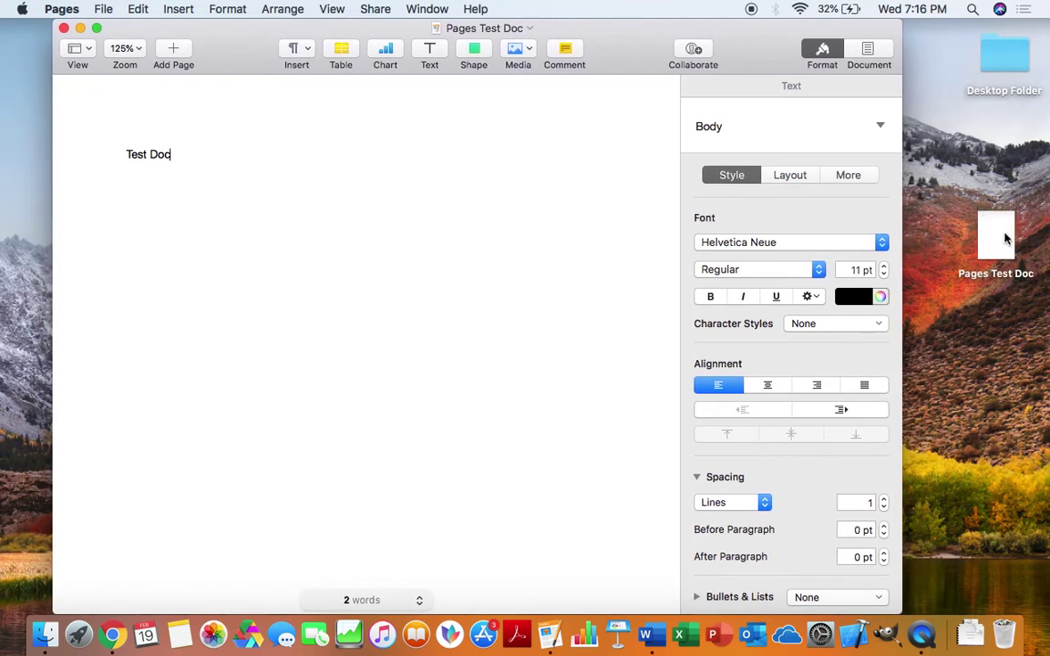
drag(1004, 239, 999, 169)
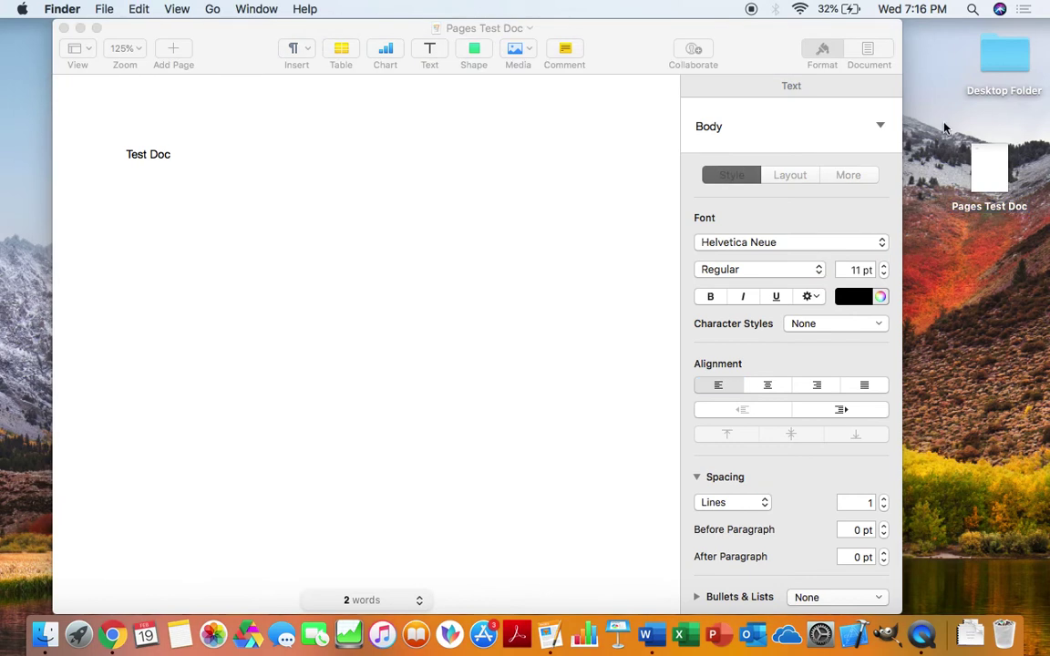
Step: Close the Pages Test Doc window and move its desktop icon toward the middle
click(613, 79)
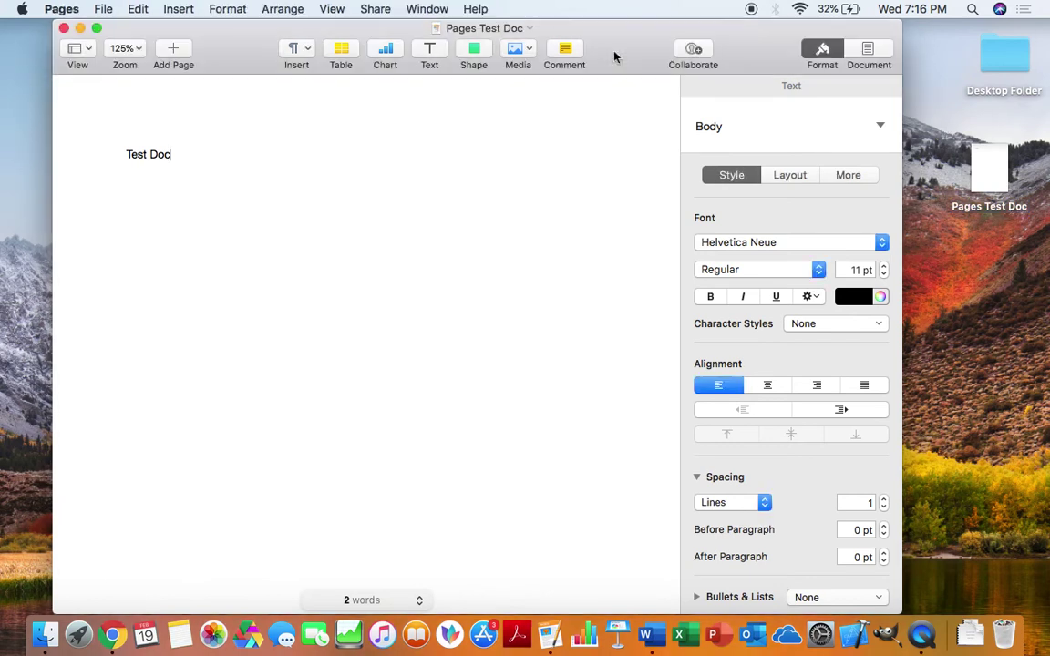
click(64, 28)
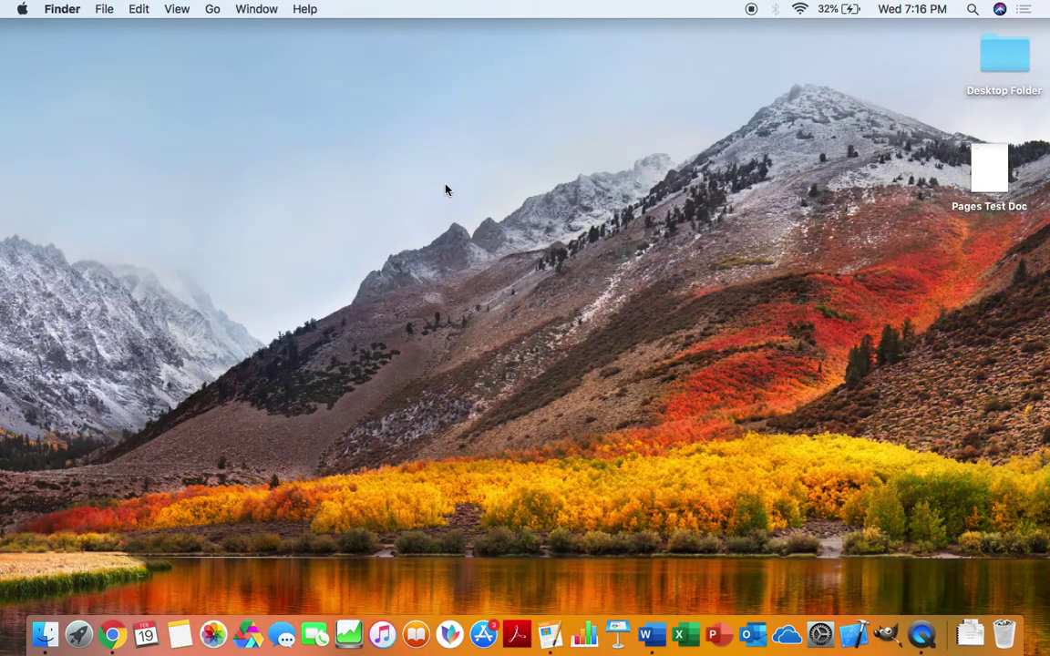
drag(988, 167, 770, 166)
click(791, 179)
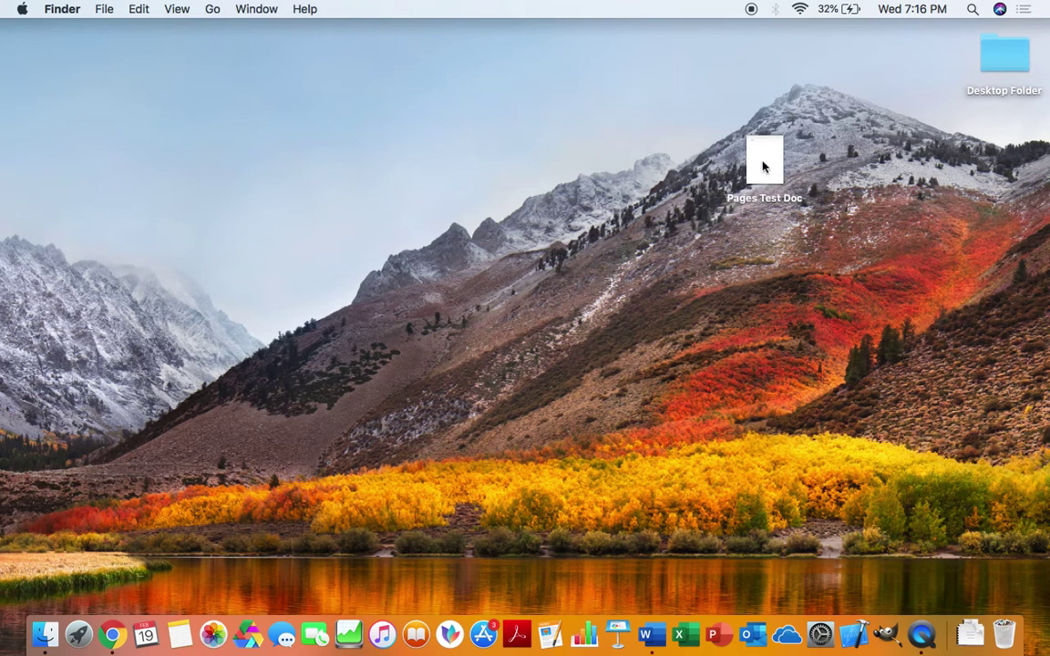
Step: Move the Pages Test Doc icon back right and reopen the file in Pages
drag(763, 168, 872, 153)
click(866, 274)
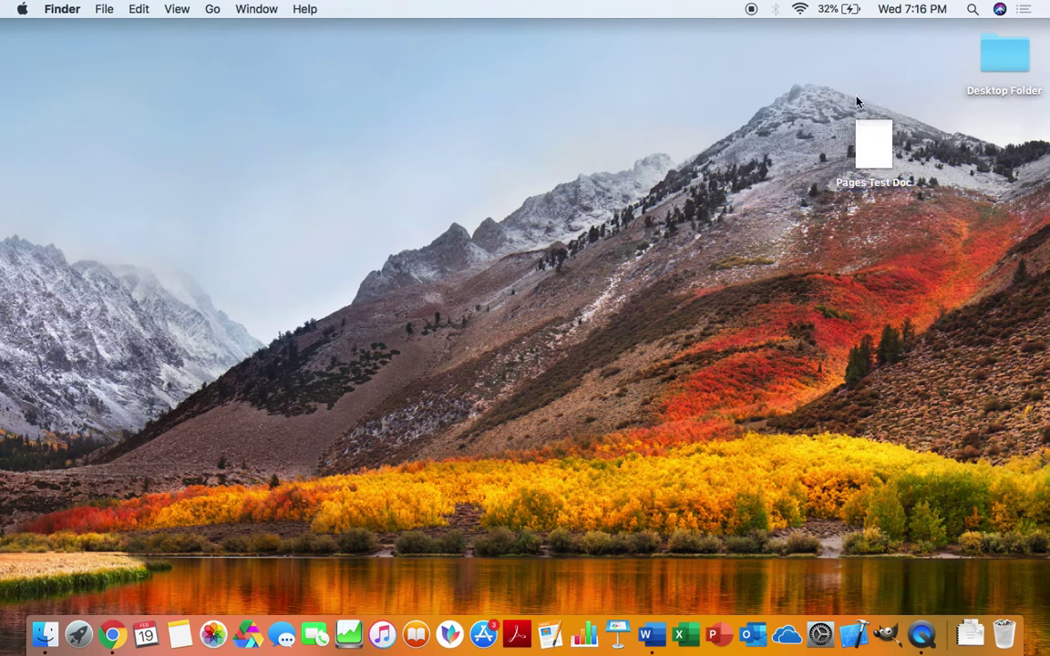
double_click(869, 146)
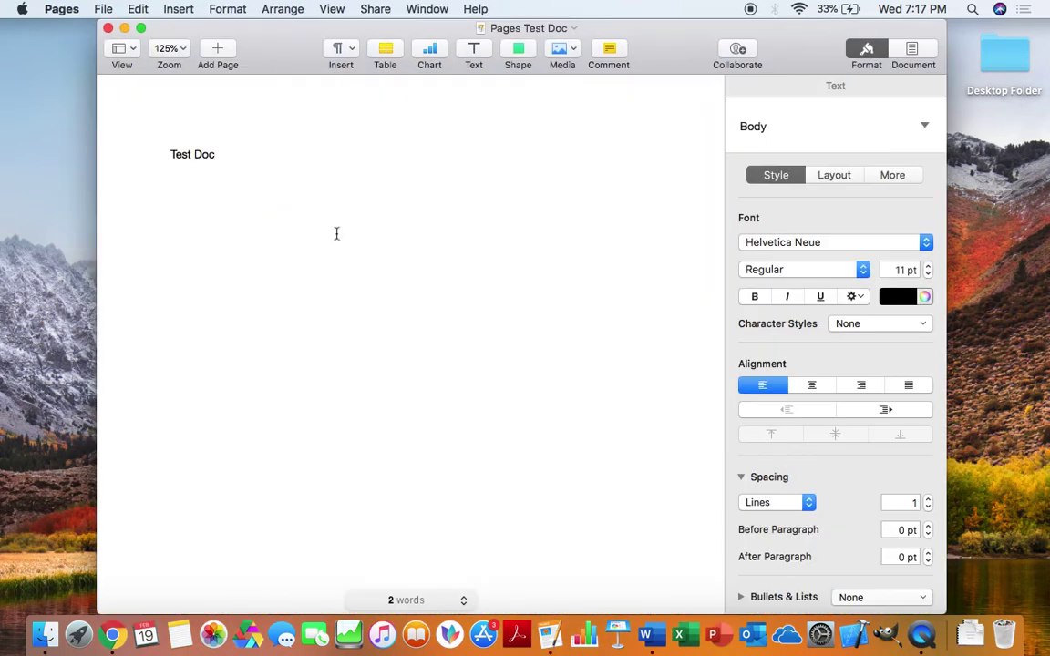
Step: Begin a PDF export of the document, keeping Image Quality at Best
click(194, 248)
click(104, 9)
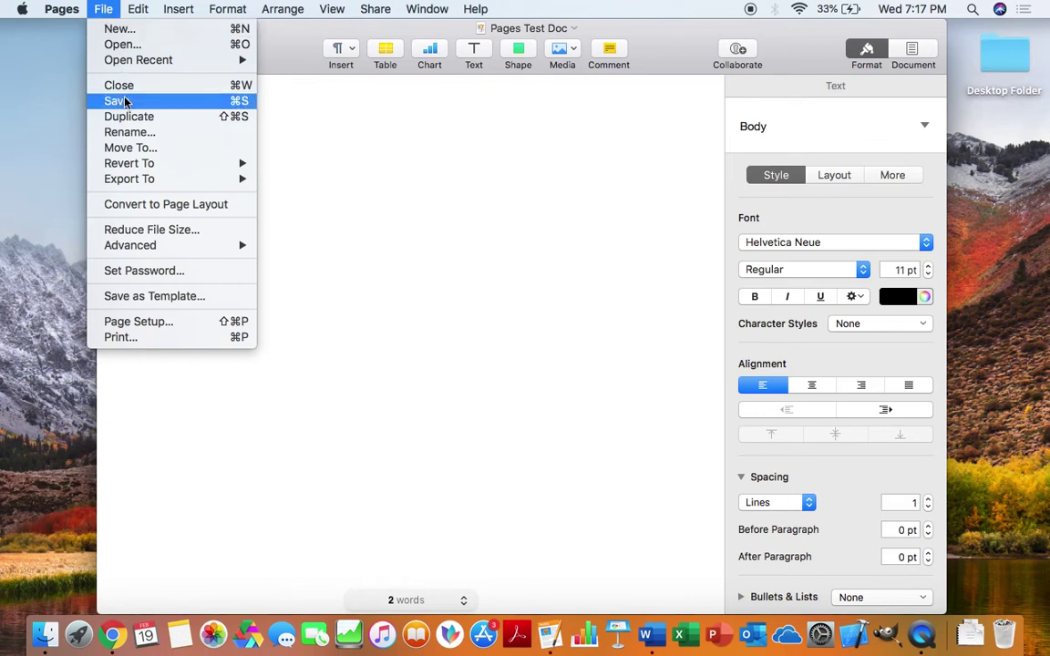
mouse_move(132, 175)
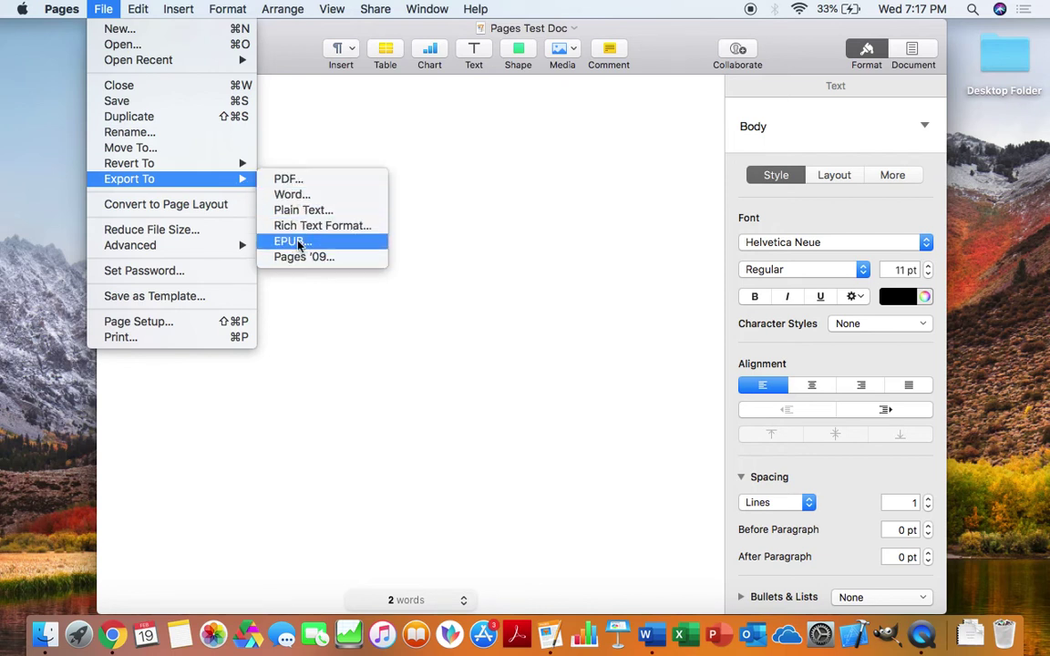
click(298, 183)
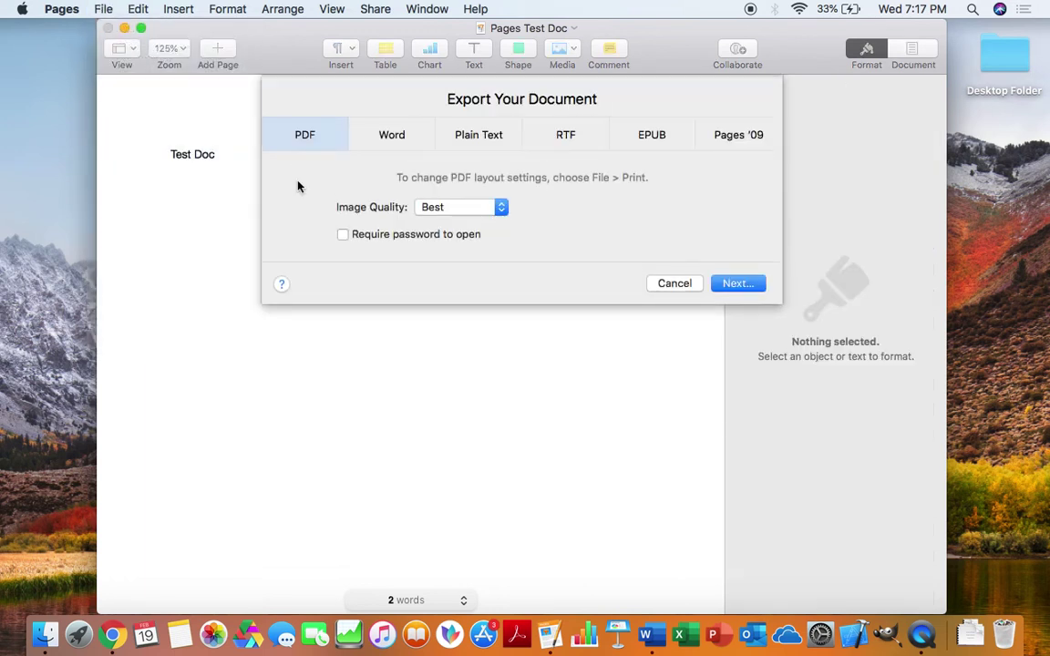
click(460, 207)
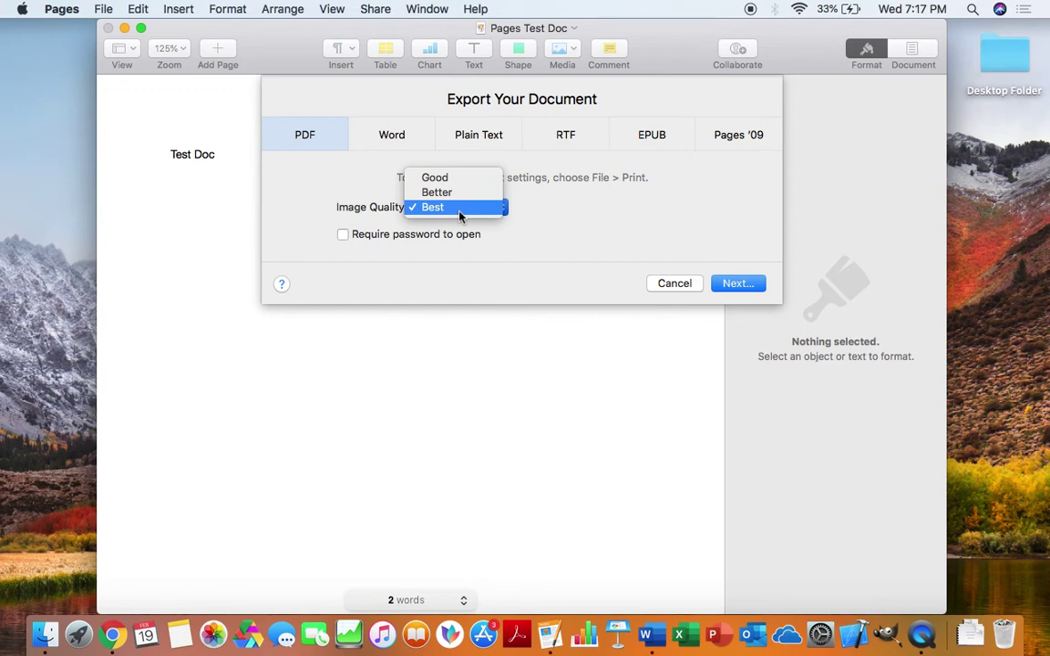
click(460, 215)
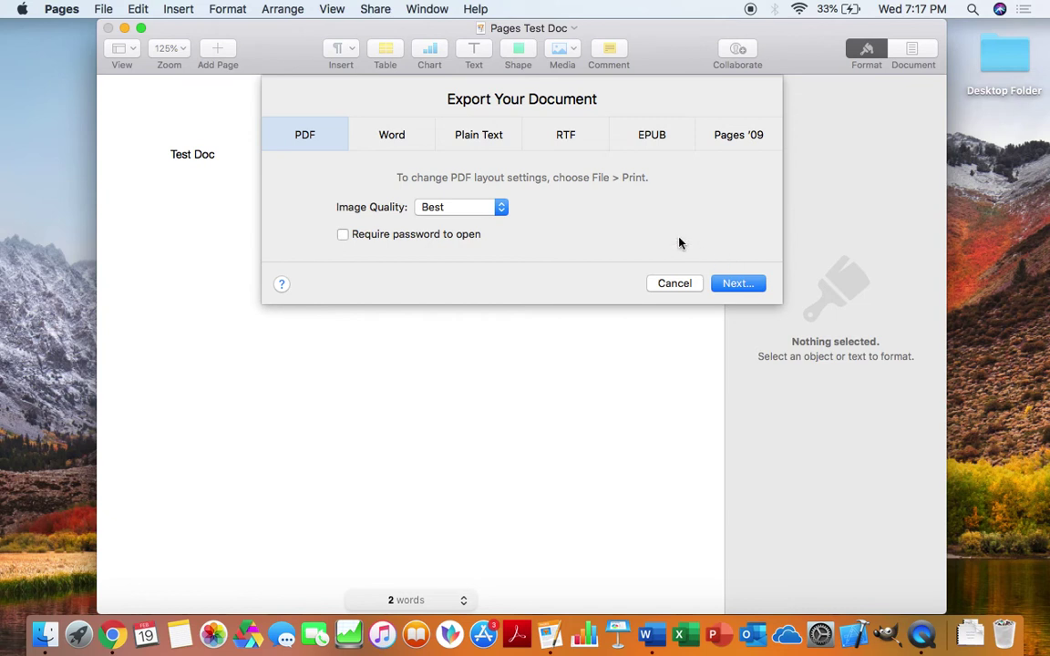
Step: Export the PDF to the Desktop under the name 'PDF Test Doc'
click(736, 284)
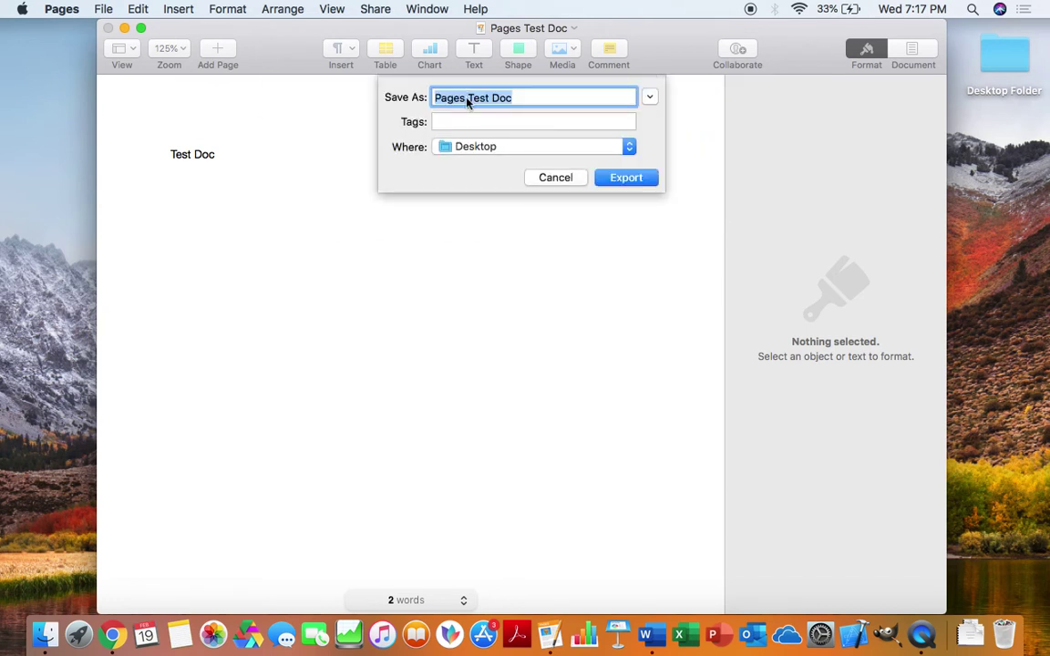
click(467, 98)
key(BackSpace)
key(BackSpace)
key(BackSpace)
key(BackSpace)
key(BackSpace)
key(BackSpace)
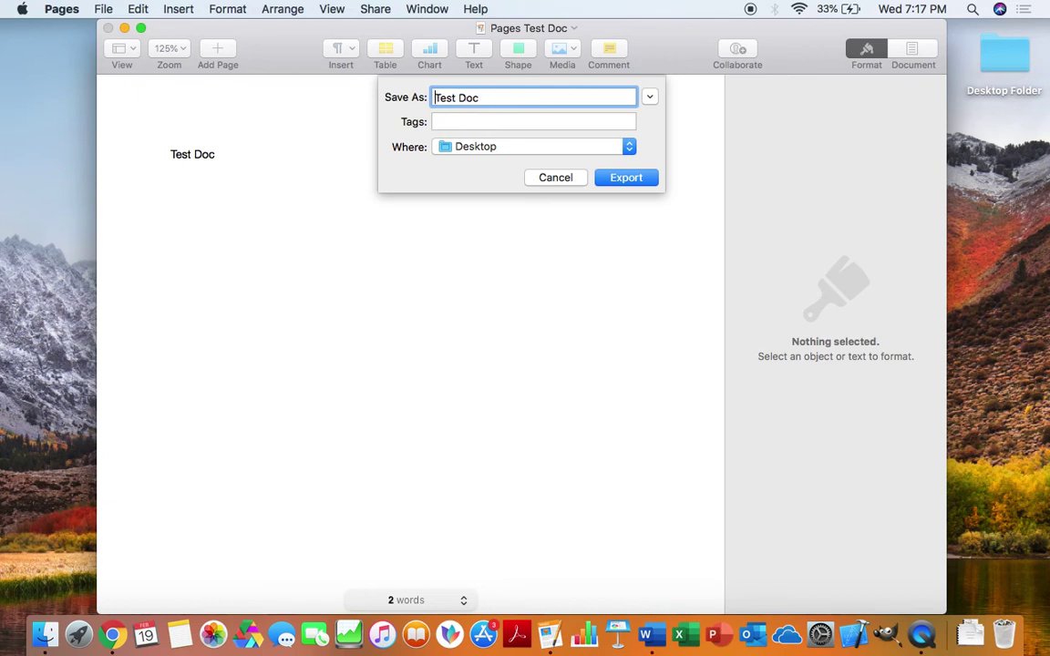
text(PDF)
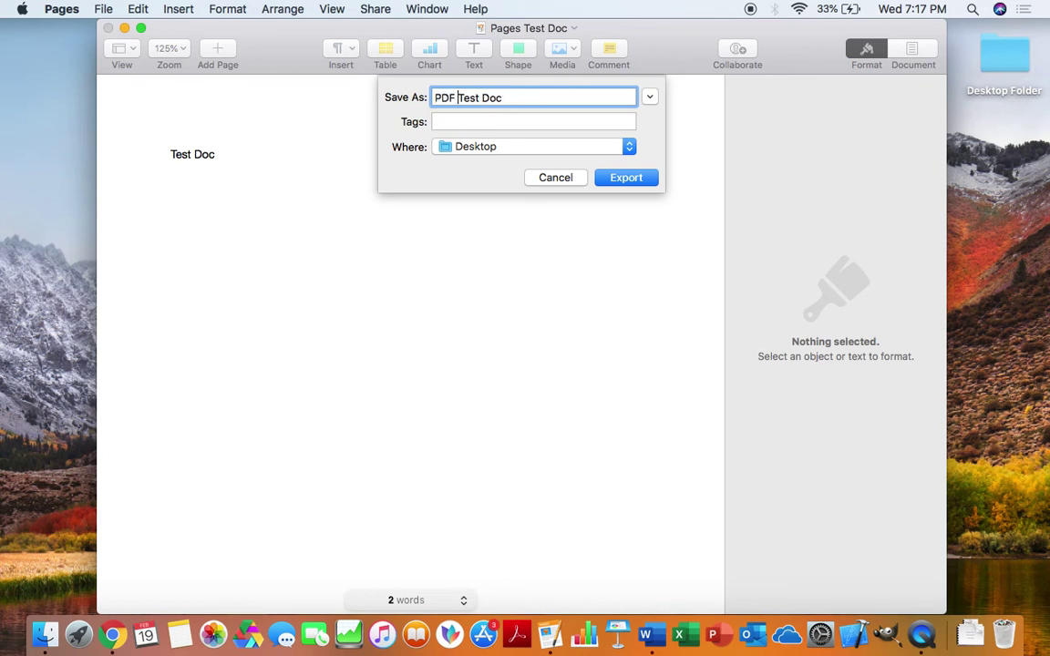
click(611, 177)
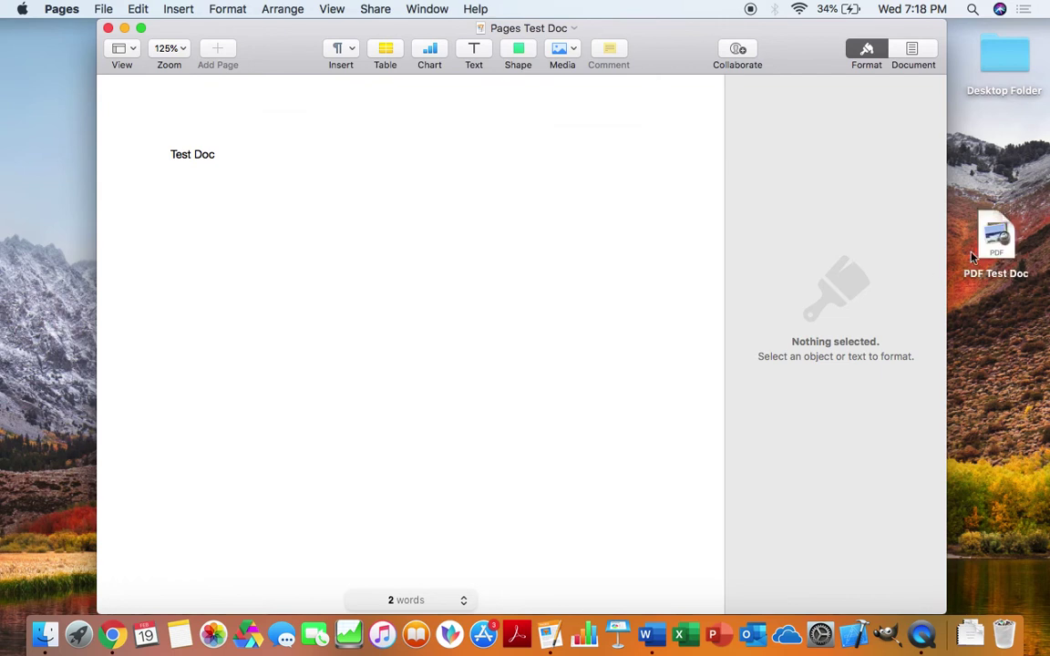
Step: Save the Pages Test Doc document
drag(648, 39, 586, 25)
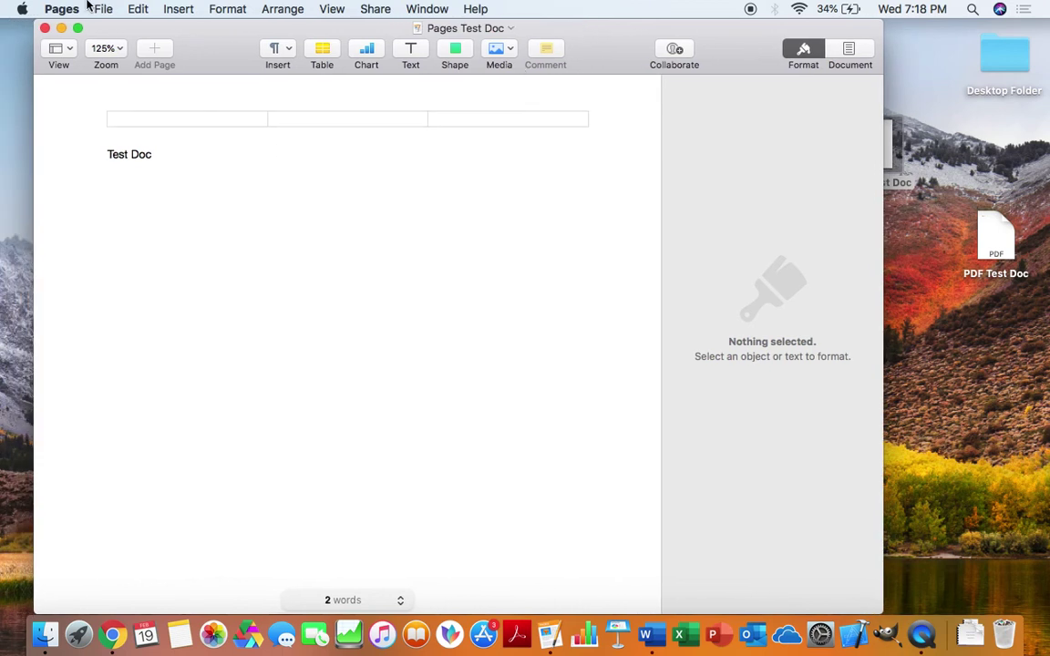
click(99, 8)
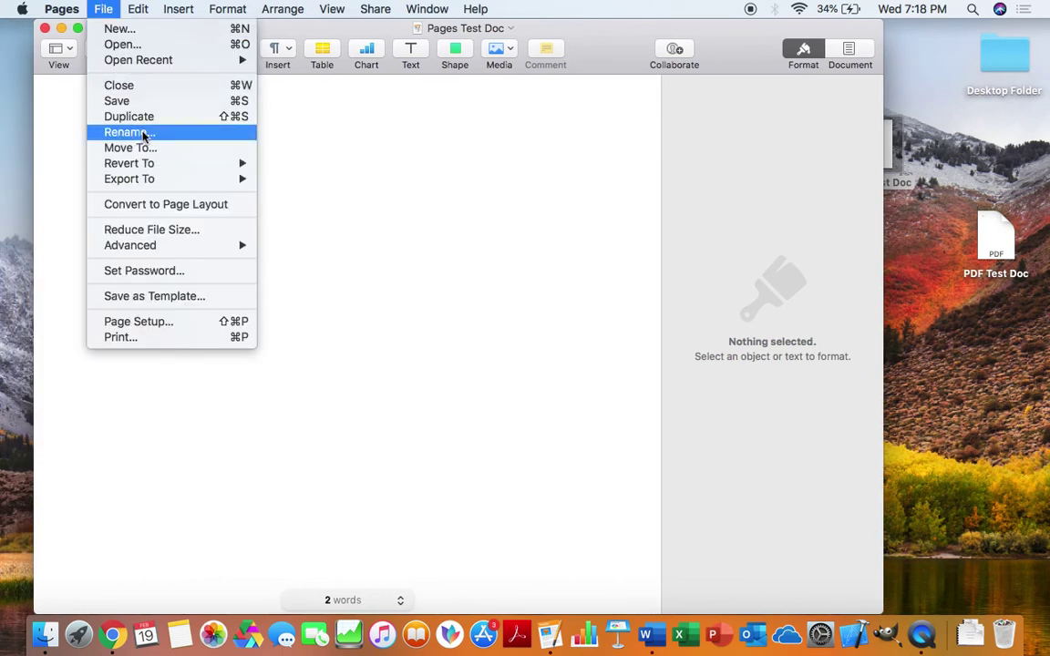
click(143, 102)
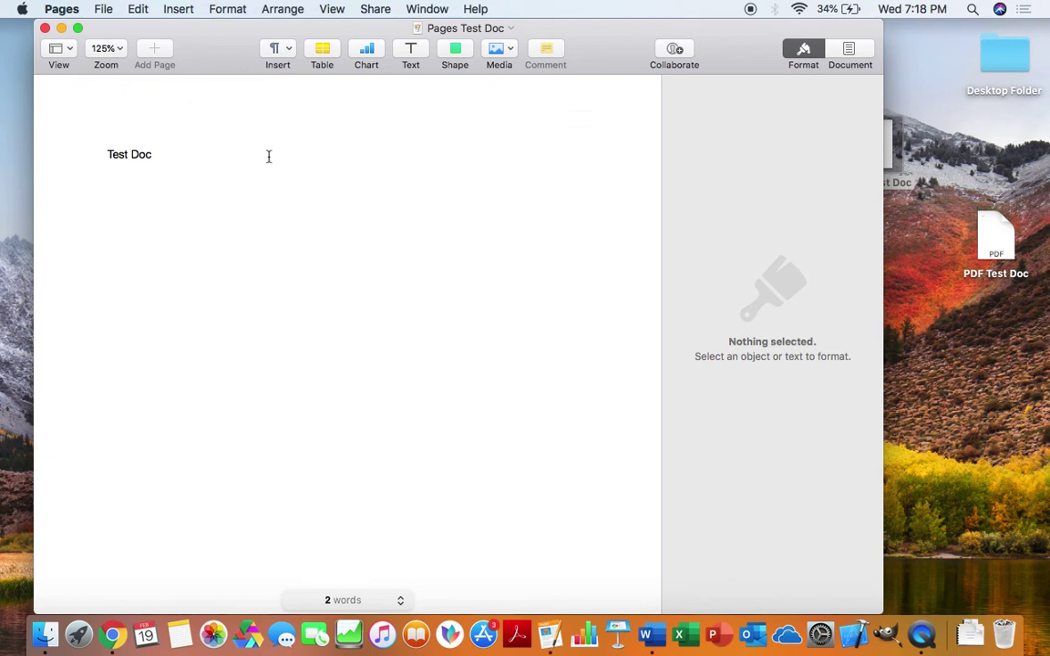
Step: Close the document, place Pages Test Doc below the PDF, and open PDF Test Doc in Preview
click(44, 29)
drag(880, 148, 998, 342)
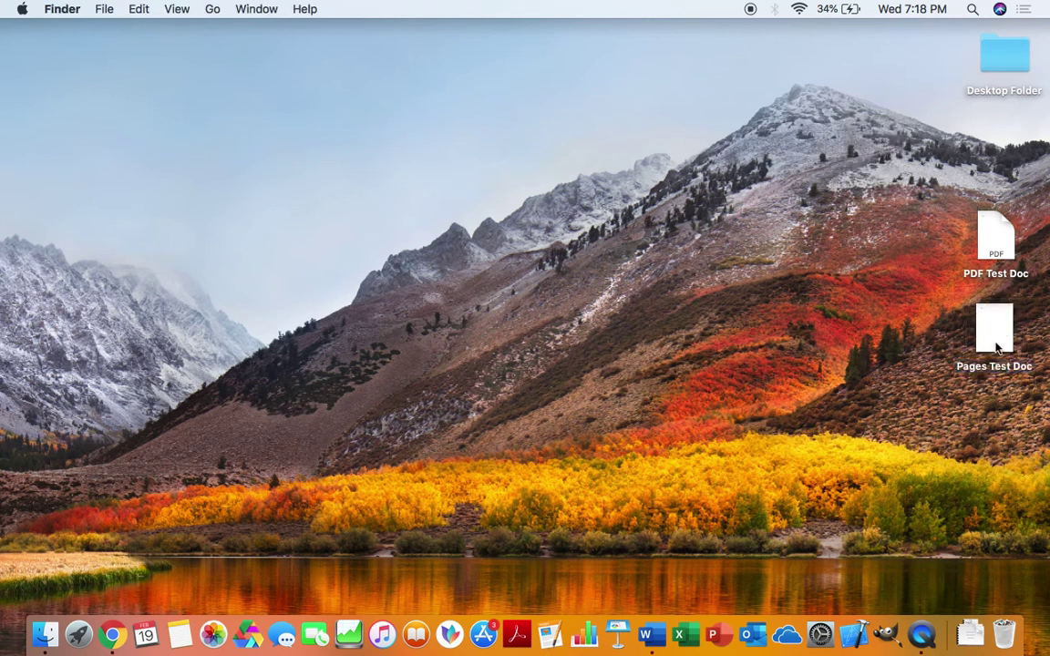
double_click(994, 239)
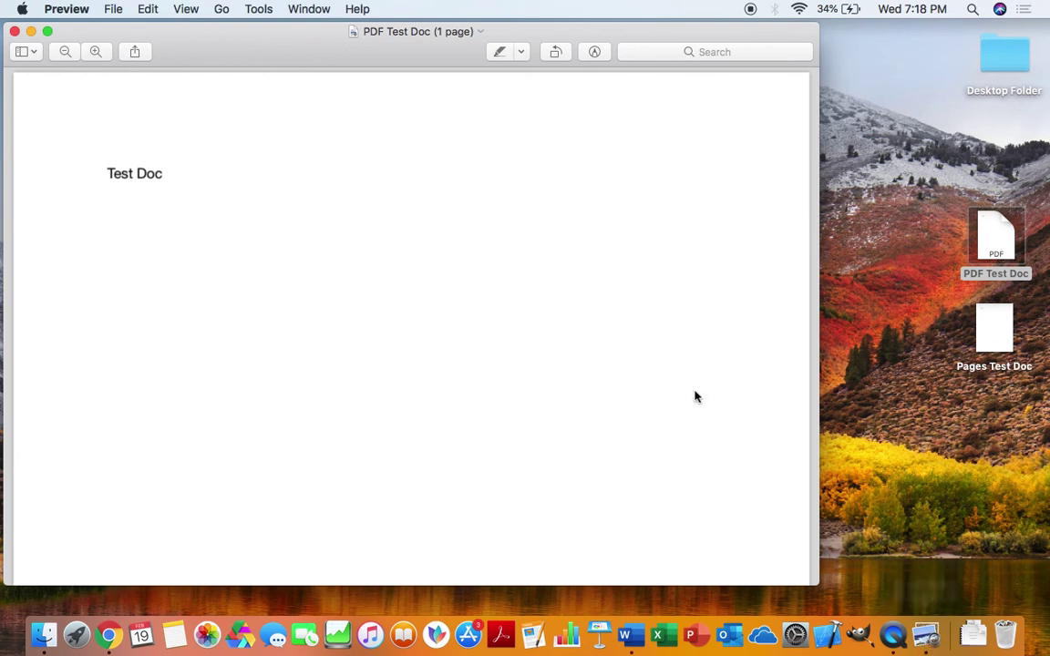
Step: Reposition the Preview window and scroll through the one-page PDF Test Doc
drag(288, 59, 372, 58)
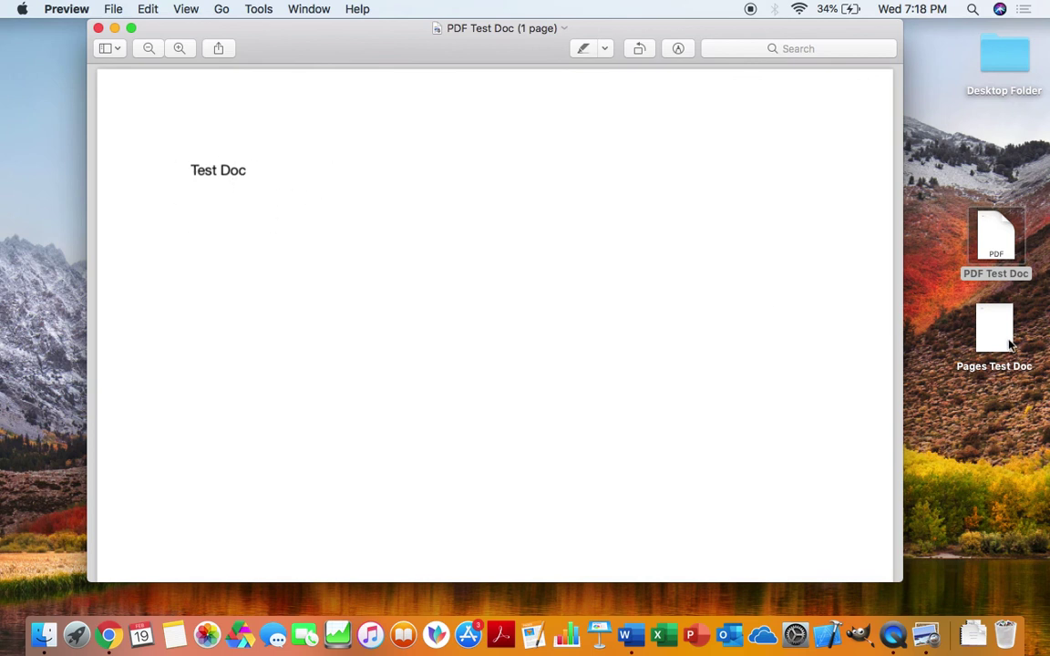
scroll(403, 233, down, 5)
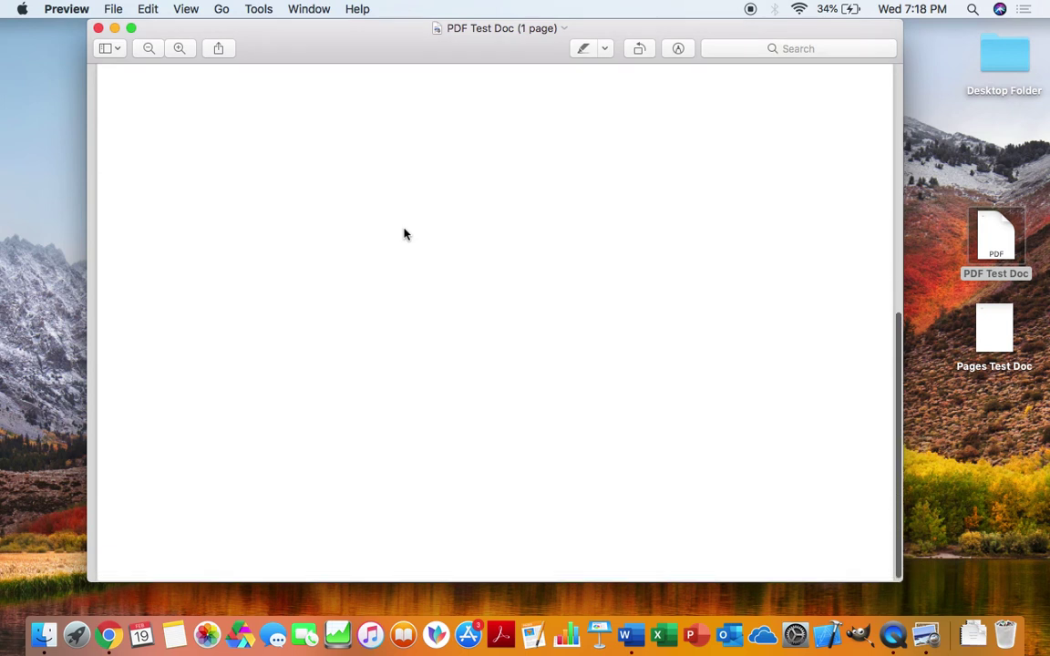
scroll(405, 234, up, 5)
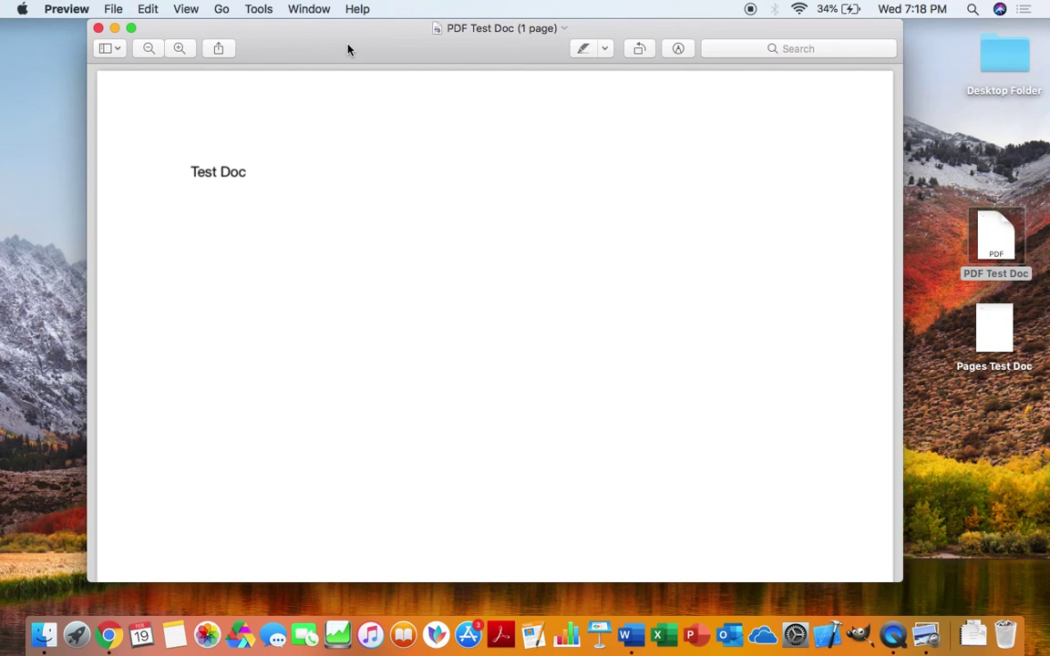
drag(348, 49, 331, 47)
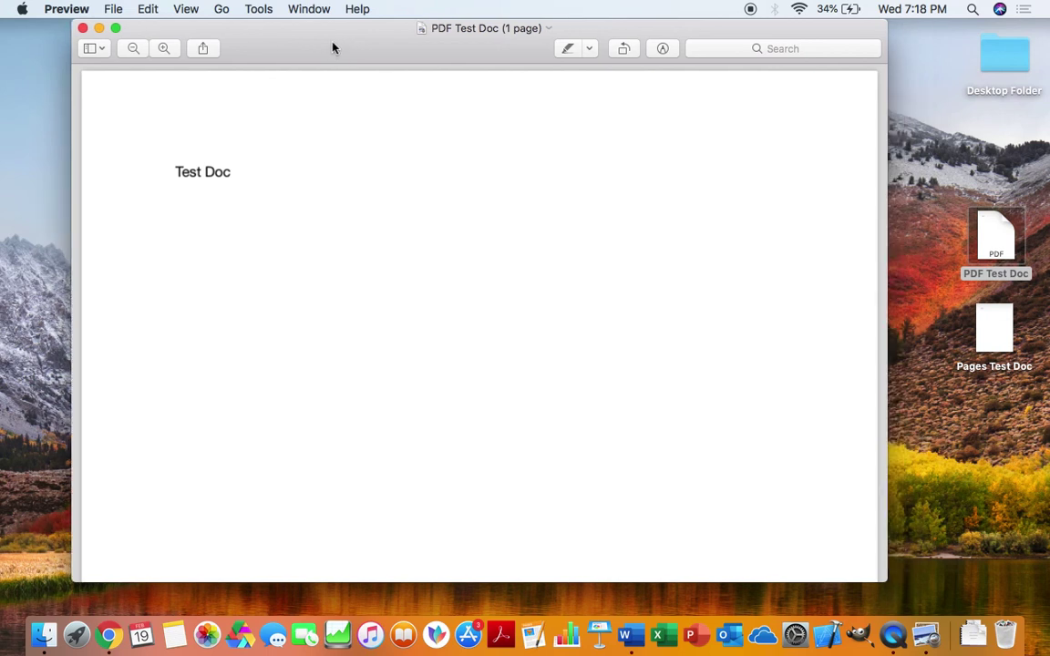